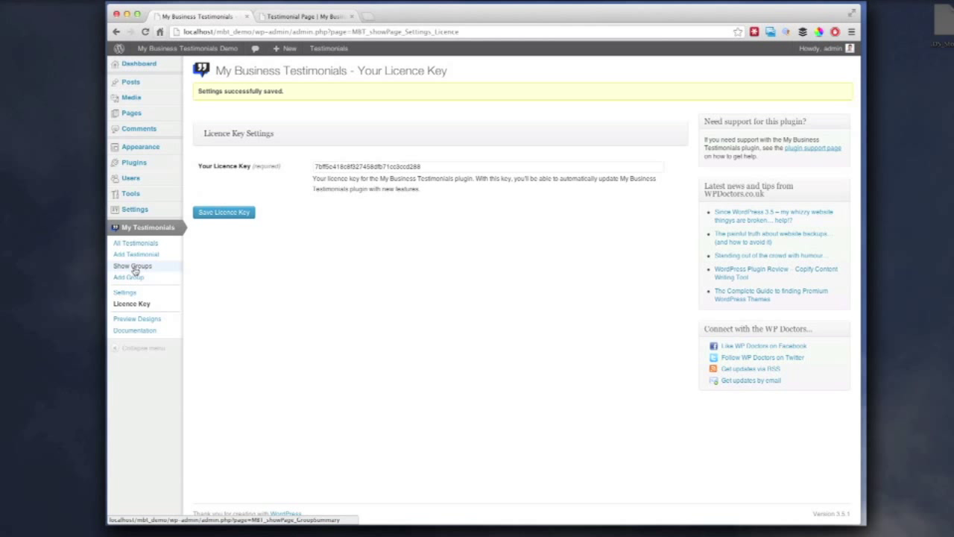
Create and save a new testimonial group titled 'Testimonials Page'
click(134, 268)
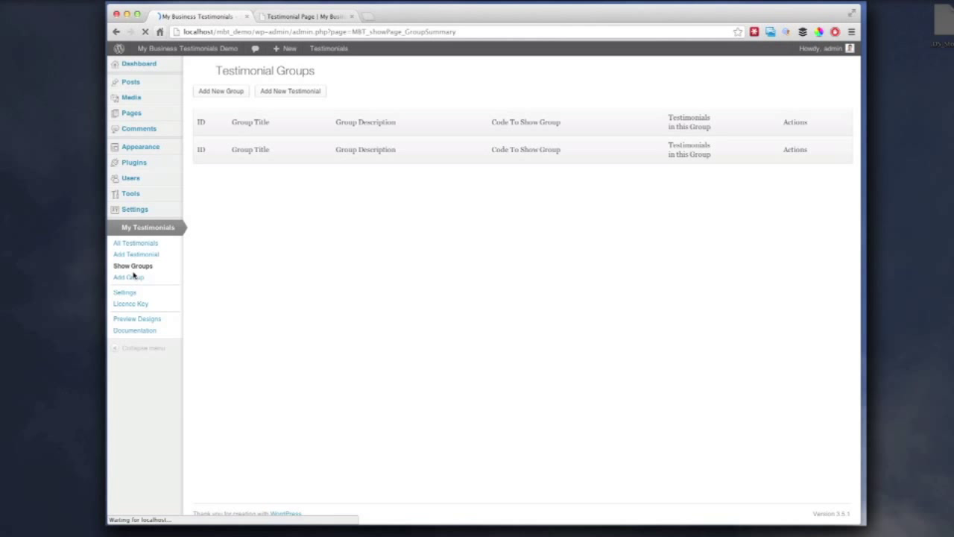
click(221, 91)
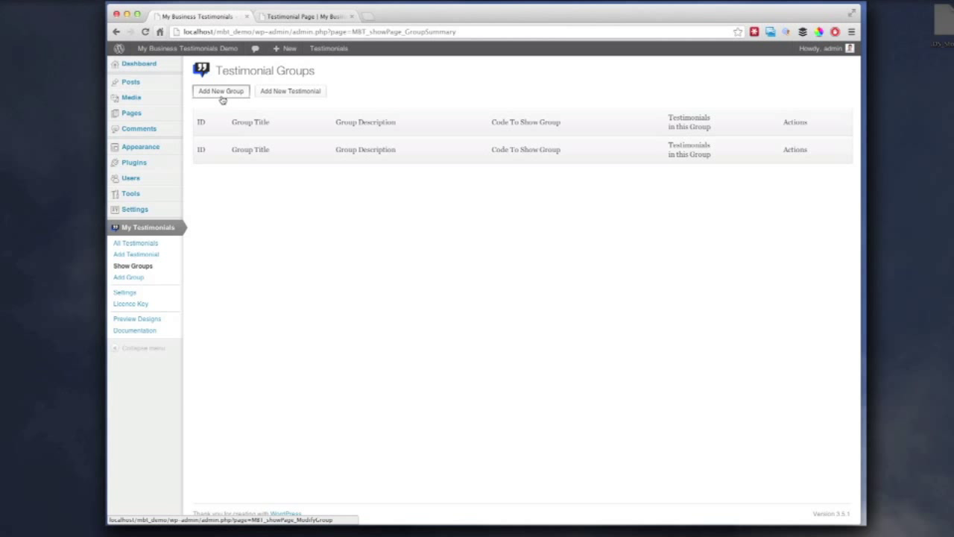
click(347, 97)
text(Testimoni)
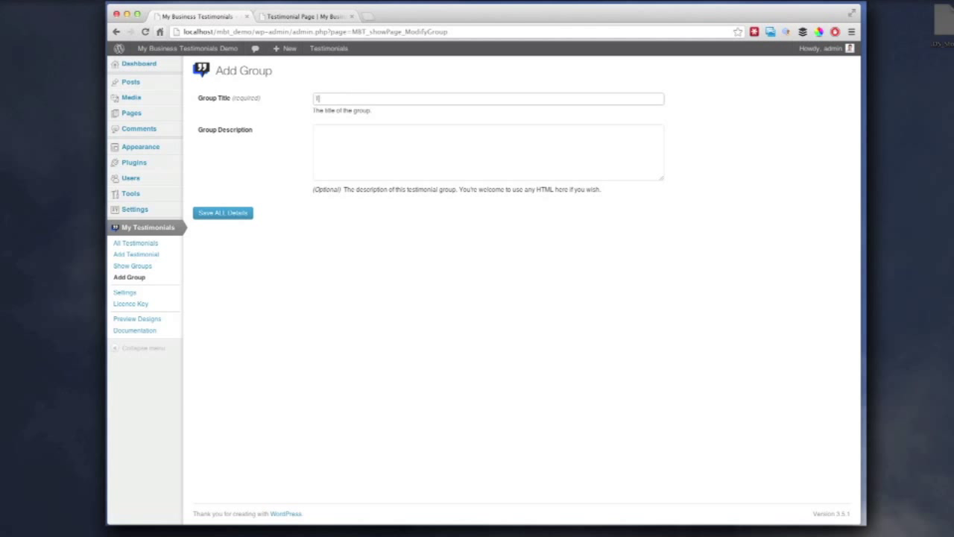
text(als Page)
click(239, 215)
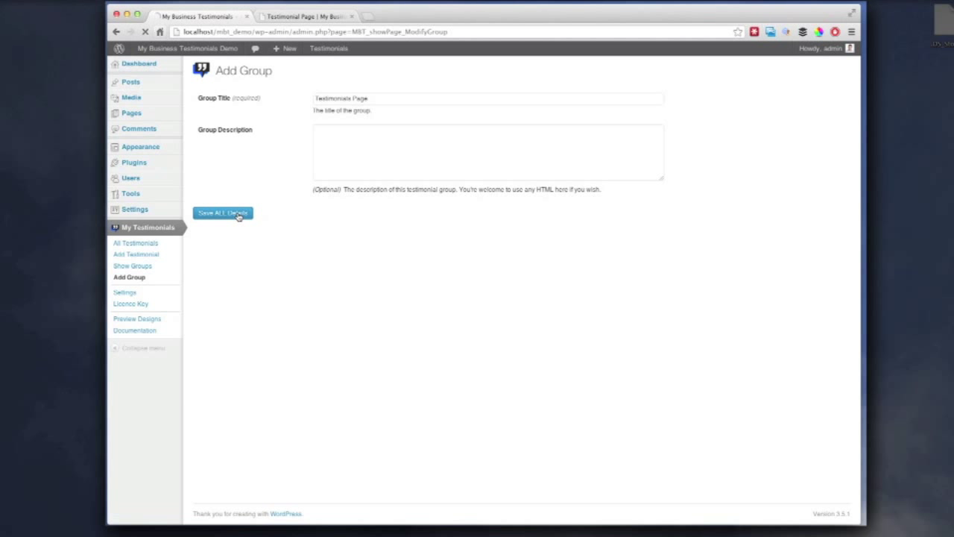
click(154, 256)
Enter the client's name and paste the Lorem ipsum testimonial text
click(332, 139)
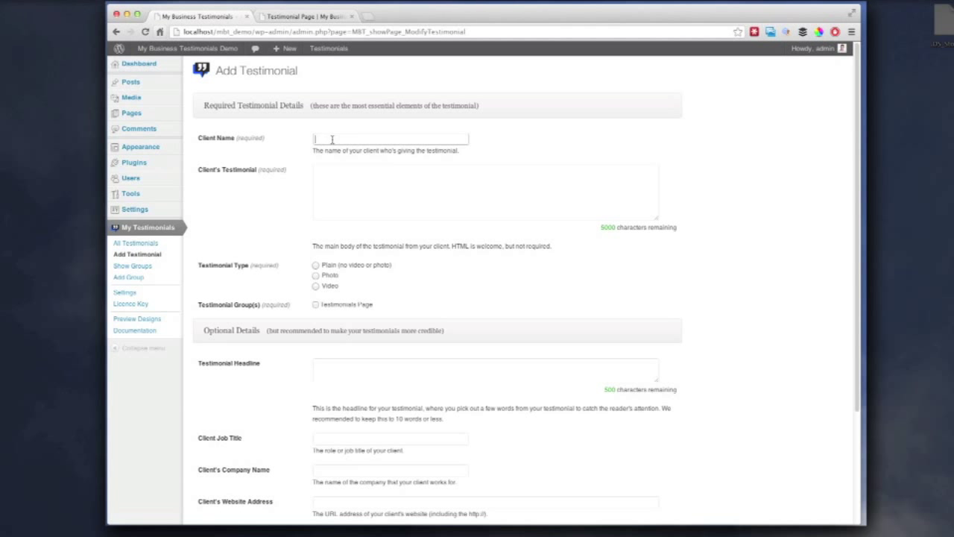
text(John Smith)
click(36, 165)
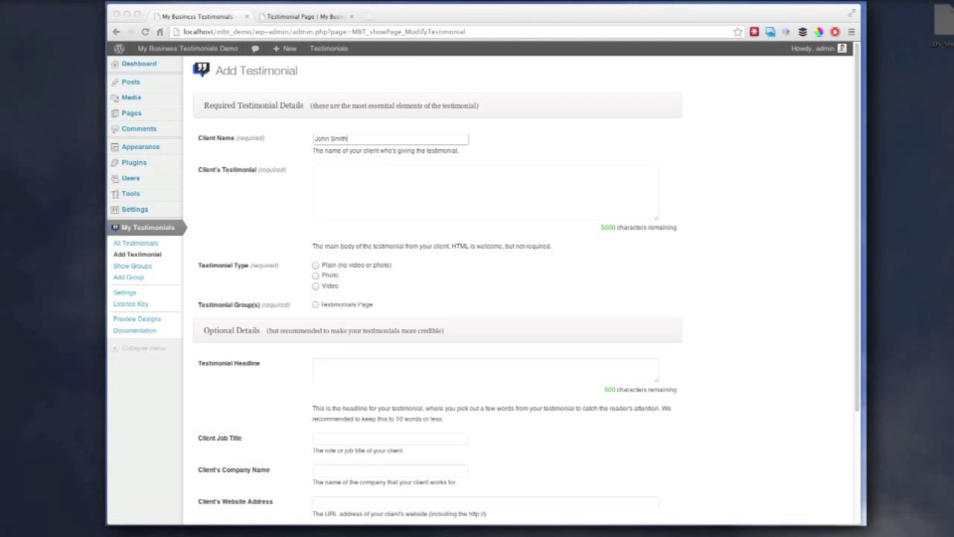
click(436, 181)
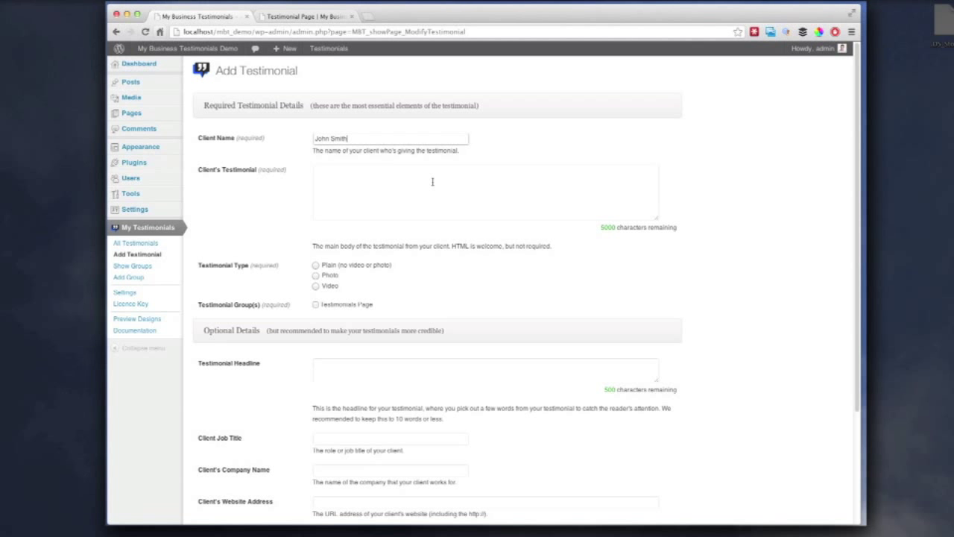
text(Lorem ipsum dolor sit amet, consectetur adipiscing elit. Quisque a orci sapien. Ut et mauris felis. Vivamus rhoncus feugiat quam id molestie. Nunc non dui eget leo sodales hendrerit. In elementum, sapien ac gravida malesuada, velit enim sagittis nulla, scelerisque commodo urna mauris dignissim diam. Integer ultricies faucibus posuere. Fusce pharetra dignissim diam, nec dictum erat condimentum et.)
Make it a Photo testimonial using the uploaded monkey1.jpg as the client image
click(315, 275)
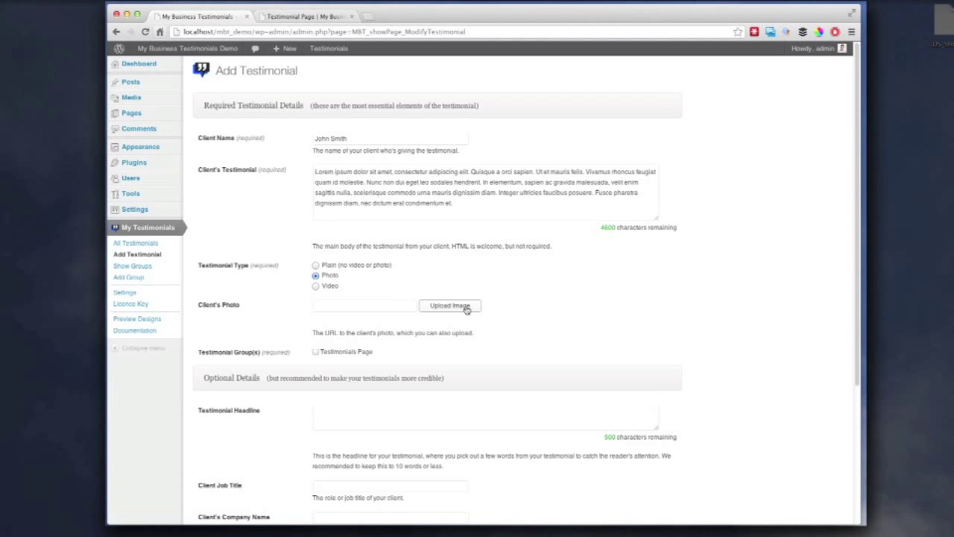
click(463, 309)
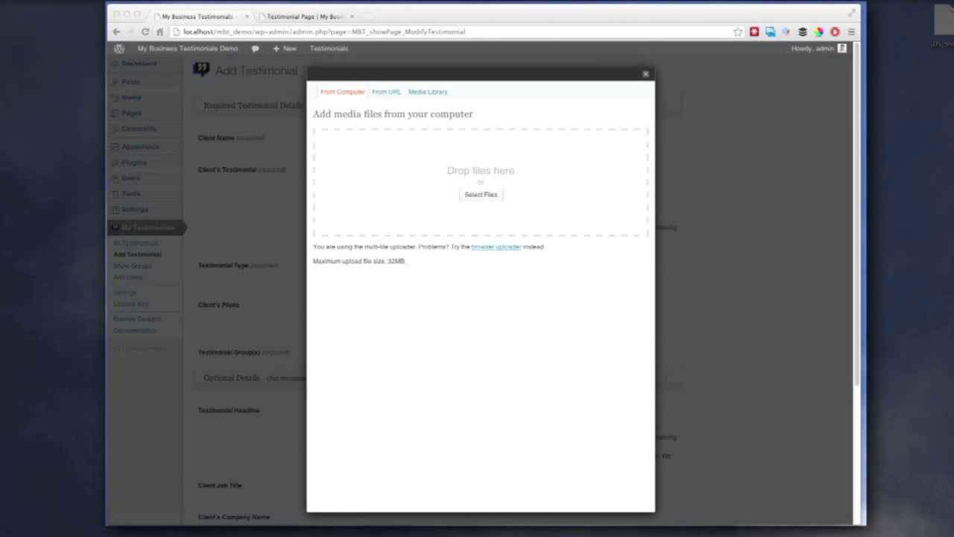
drag(481, 212, 514, 190)
scroll(454, 323, down, 3)
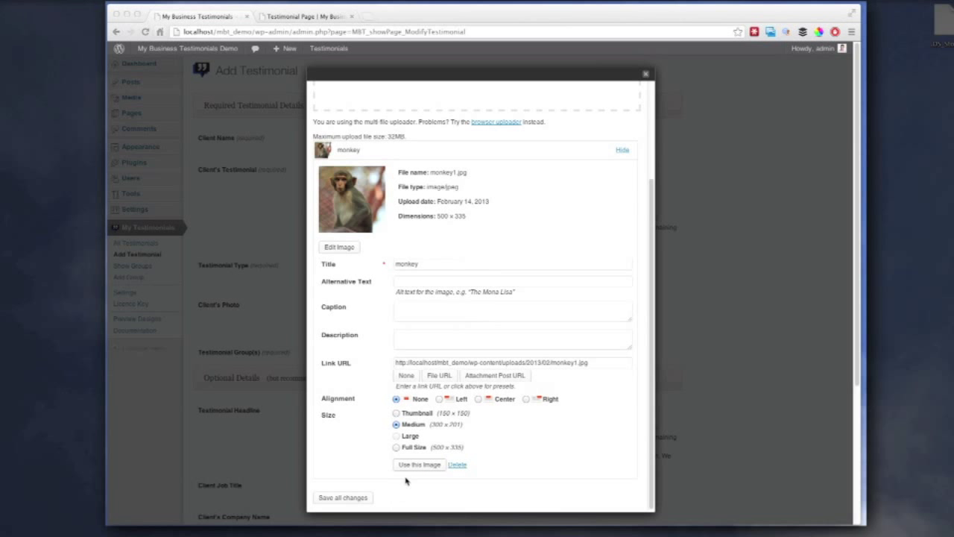
click(410, 465)
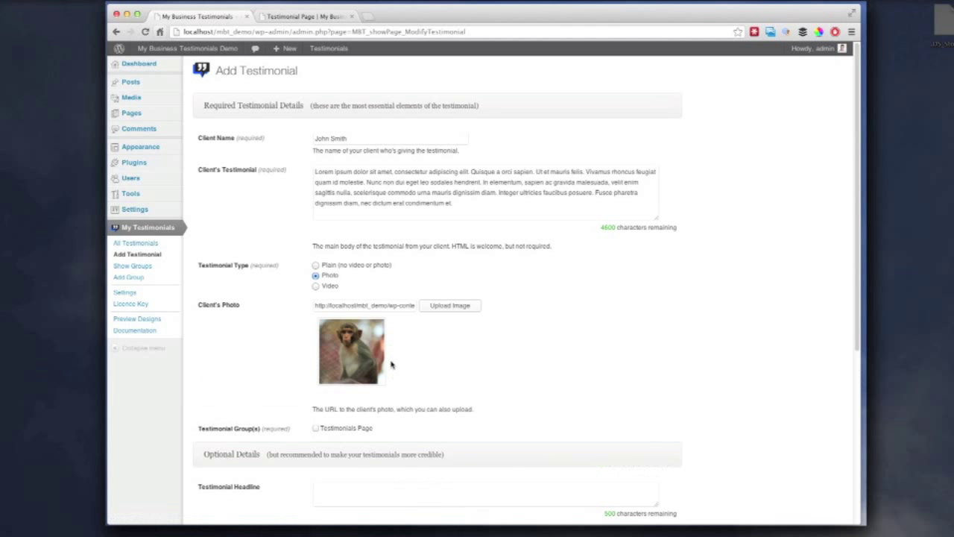
Assign the testimonial to the Testimonials Page group with headline 'you are amazing'
scroll(505, 363, down, 3)
click(316, 340)
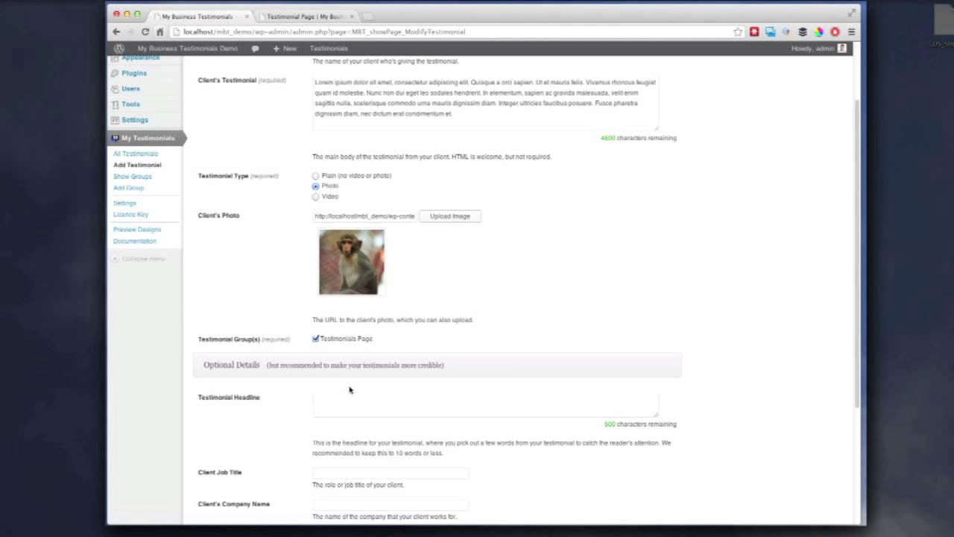
click(344, 404)
text("you)
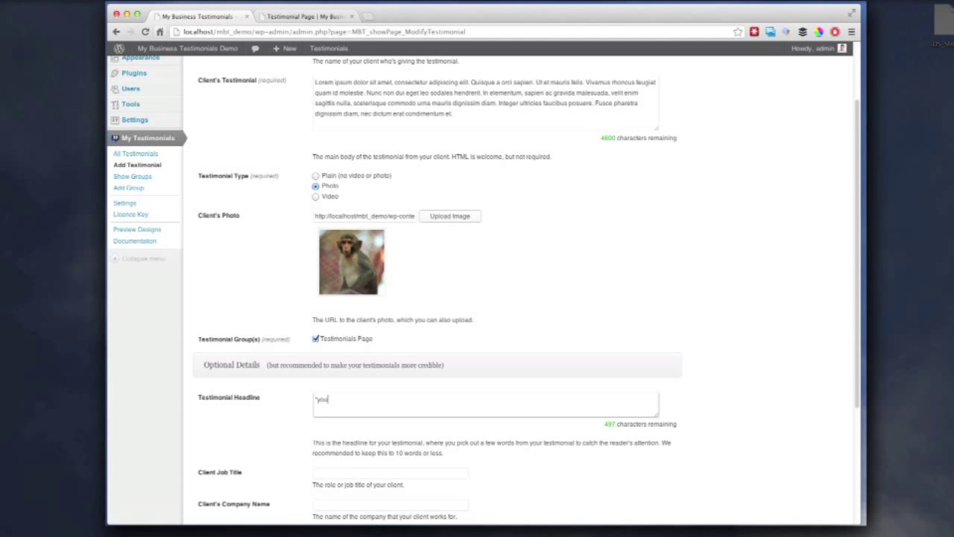
text( are amazing")
Set job title 'Director' and company 'Monkey Business', then save the testimonial
scroll(448, 257, down, 5)
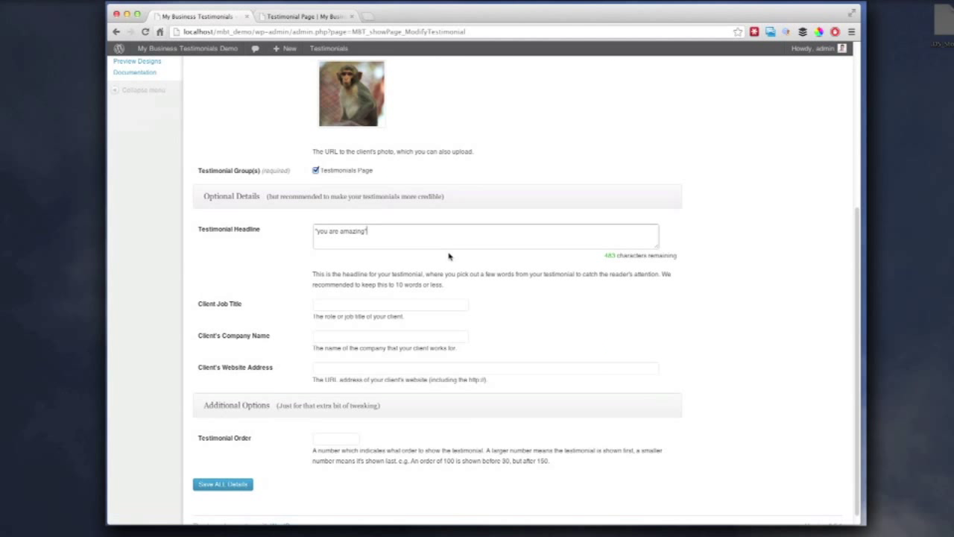
click(363, 304)
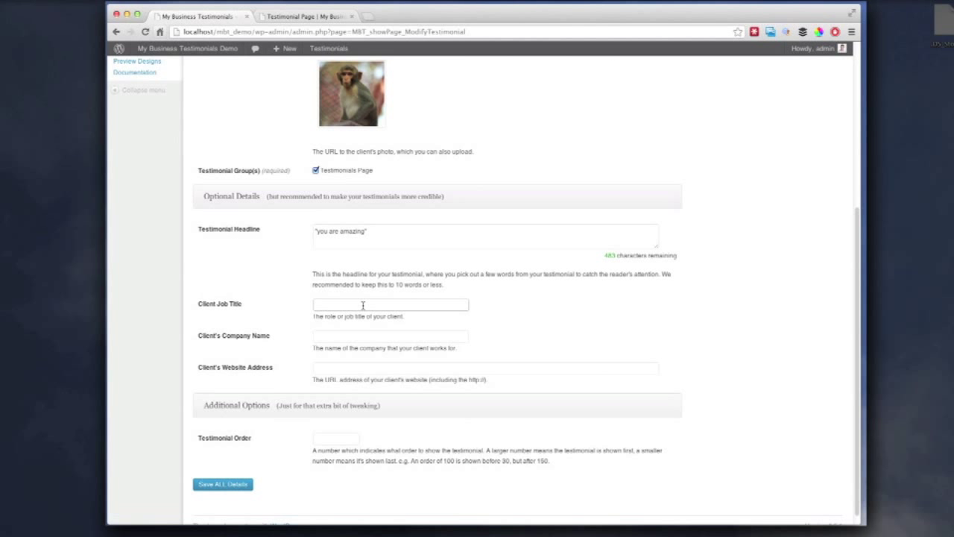
text(Director)
key(Tab)
text(M)
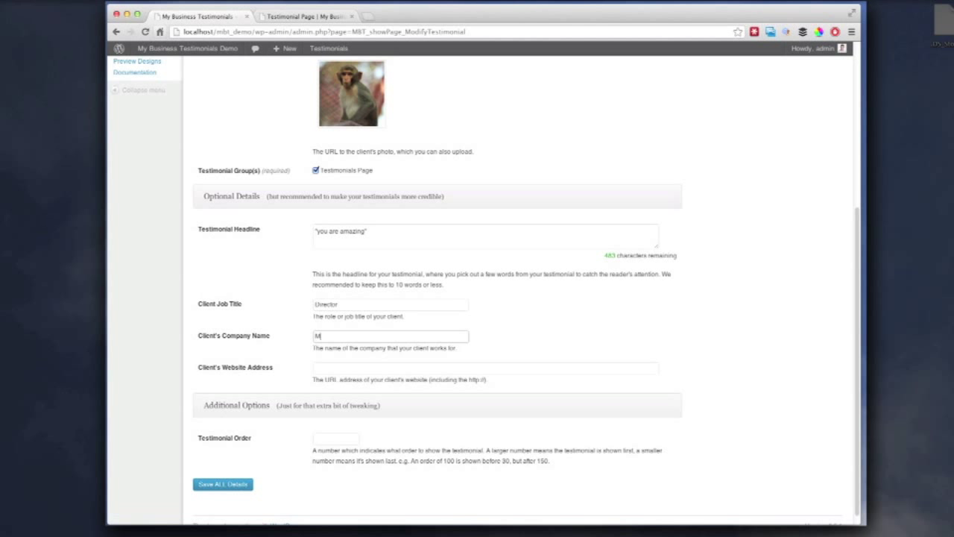
text(onkey Business)
click(238, 485)
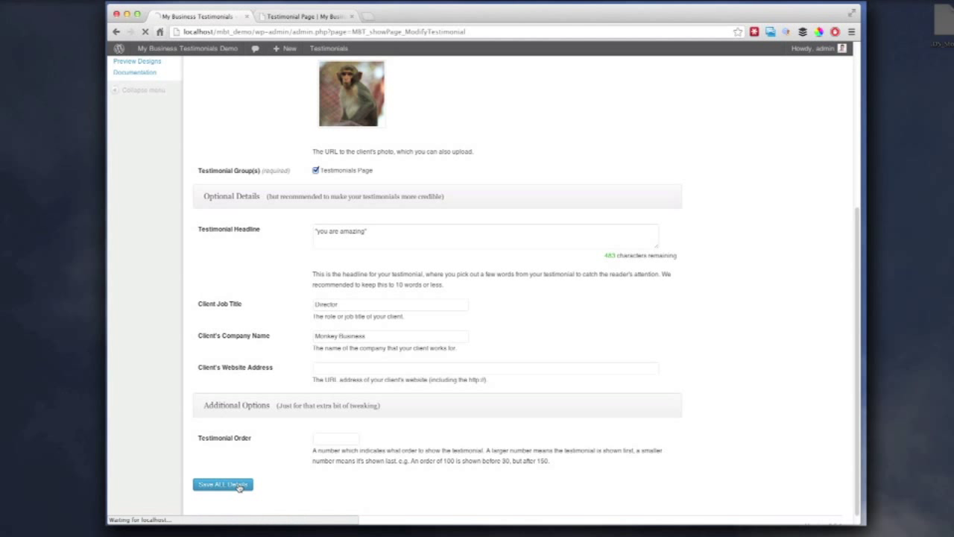
click(137, 245)
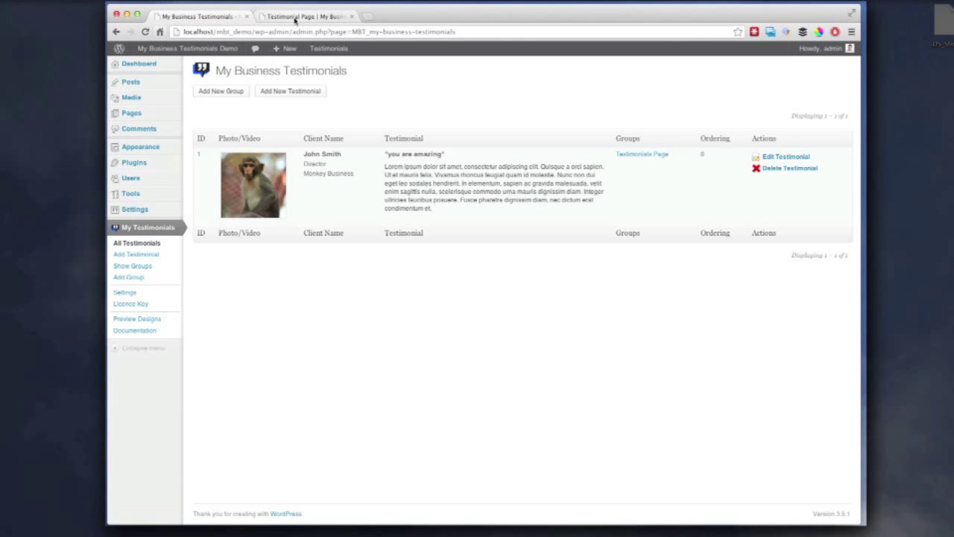
Insert the Testimonials Page group into Testimonial Page using Funky Design – Rainbow Mode
click(295, 17)
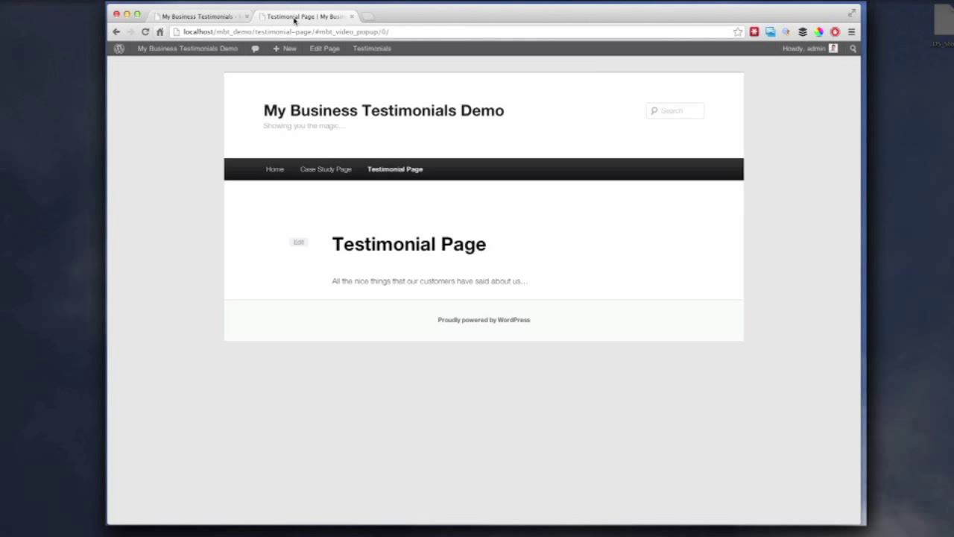
click(325, 49)
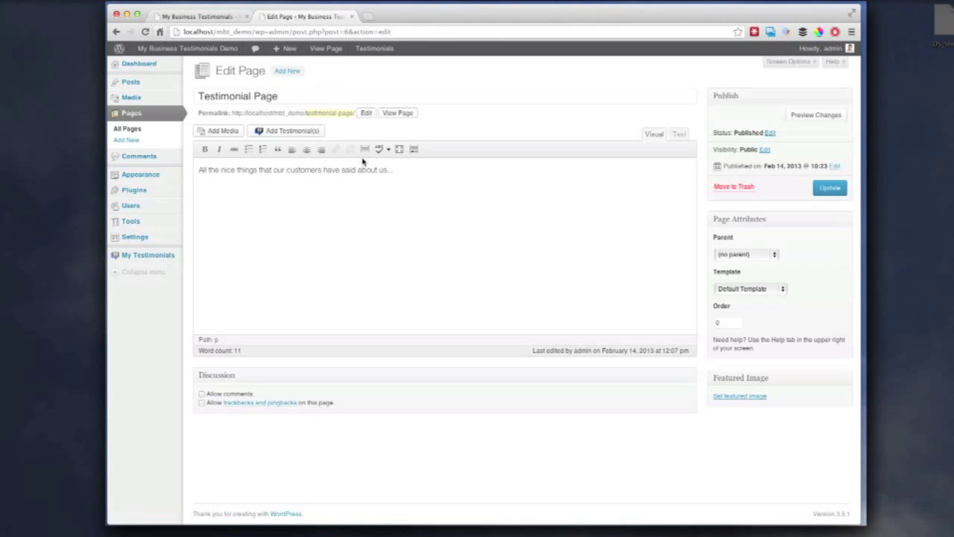
click(305, 132)
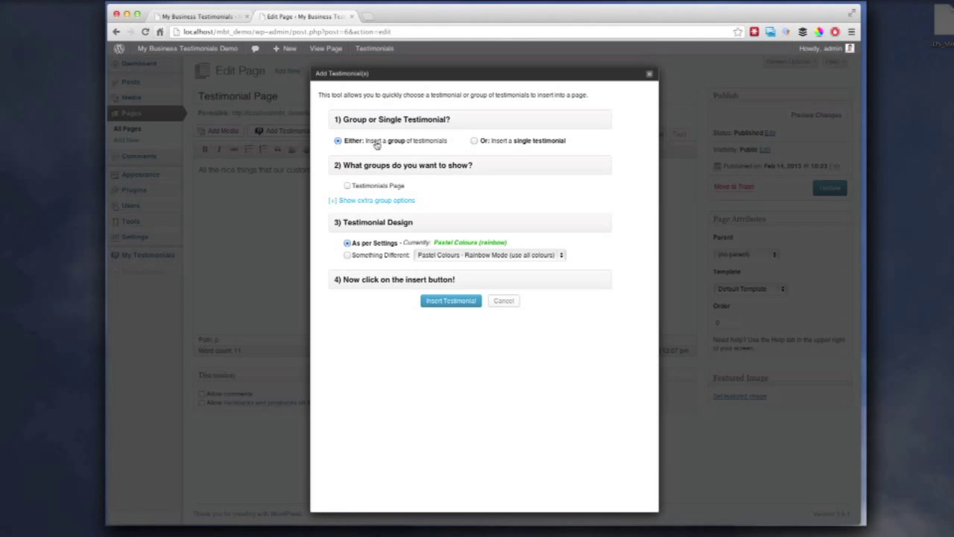
click(348, 186)
click(347, 255)
click(444, 255)
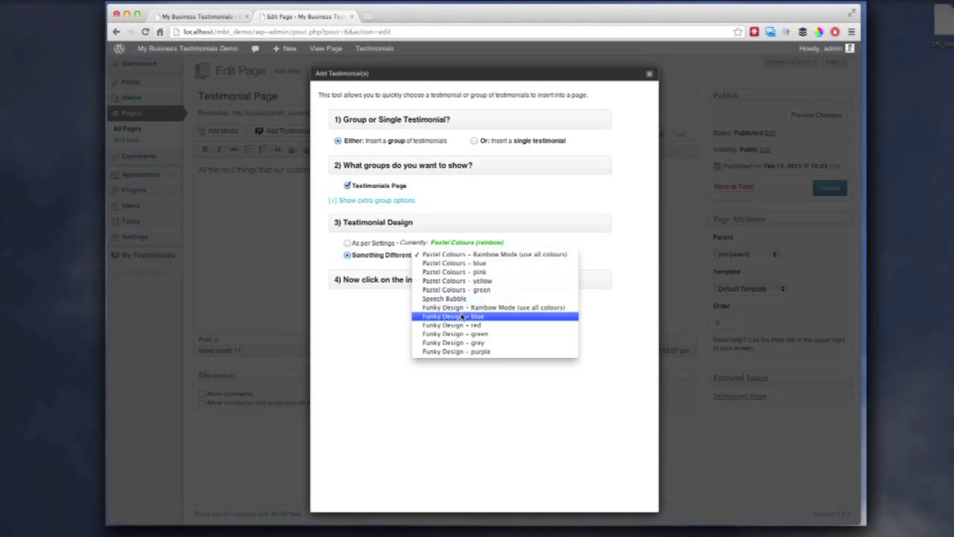
click(463, 311)
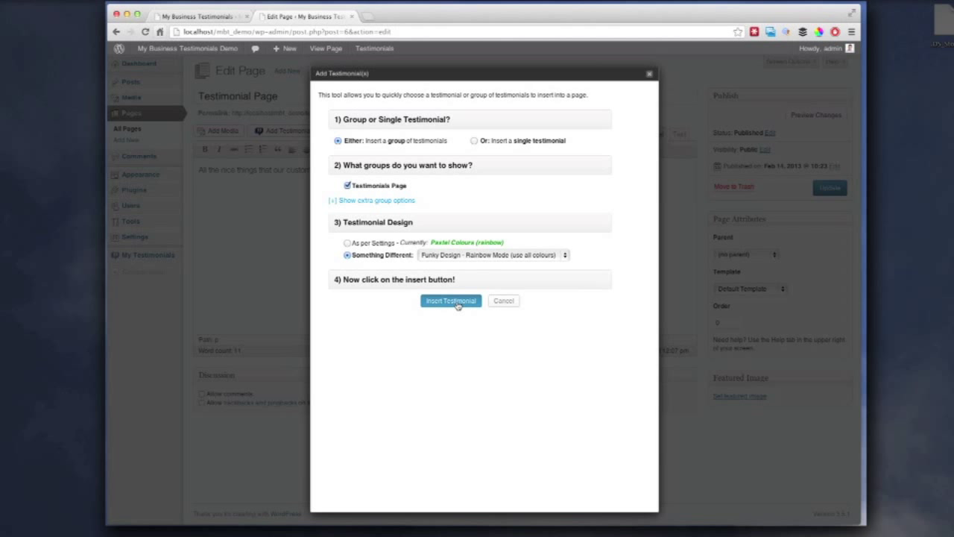
click(456, 302)
Update Testimonial Page, view it live, then return to the testimonials admin
click(820, 191)
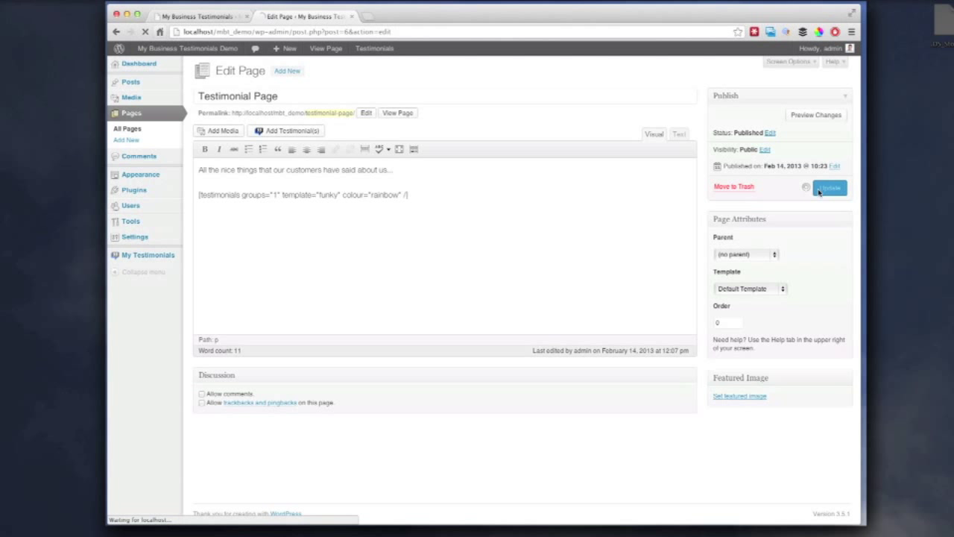
click(406, 142)
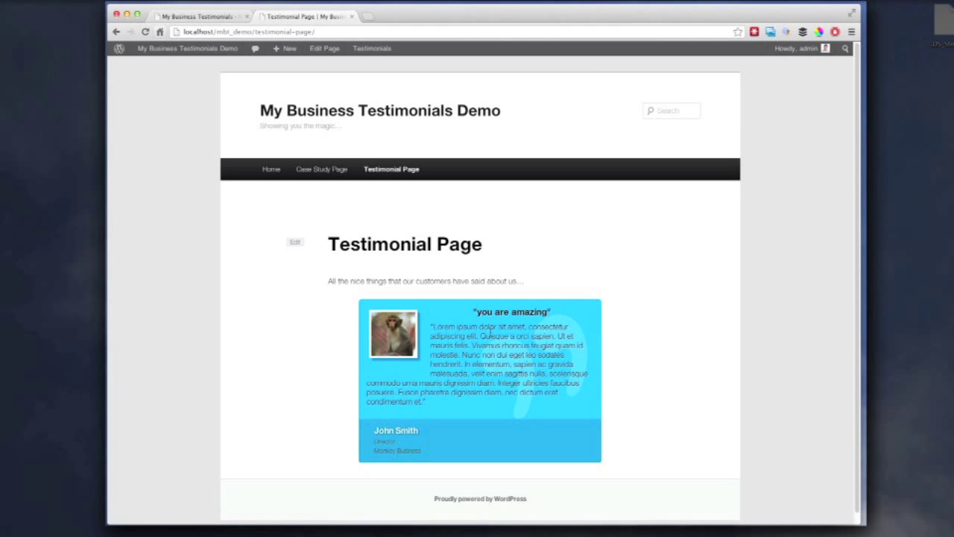
click(212, 16)
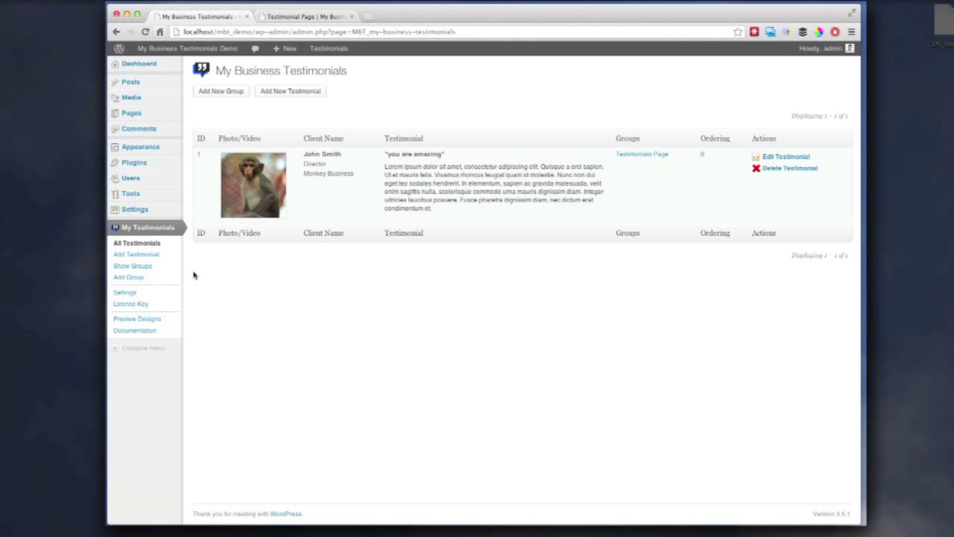
Start a Video testimonial with the client's name, pasted text and the YouTube link
click(136, 254)
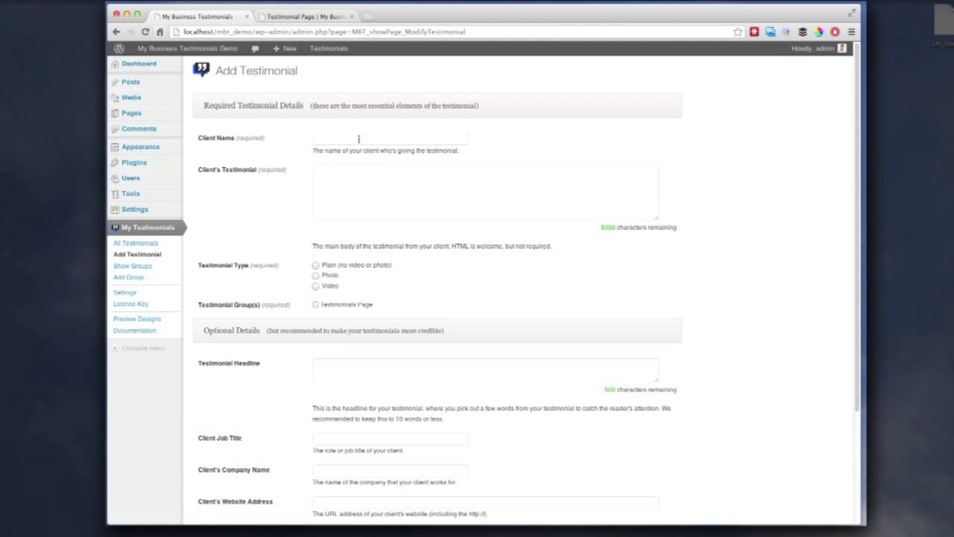
click(358, 139)
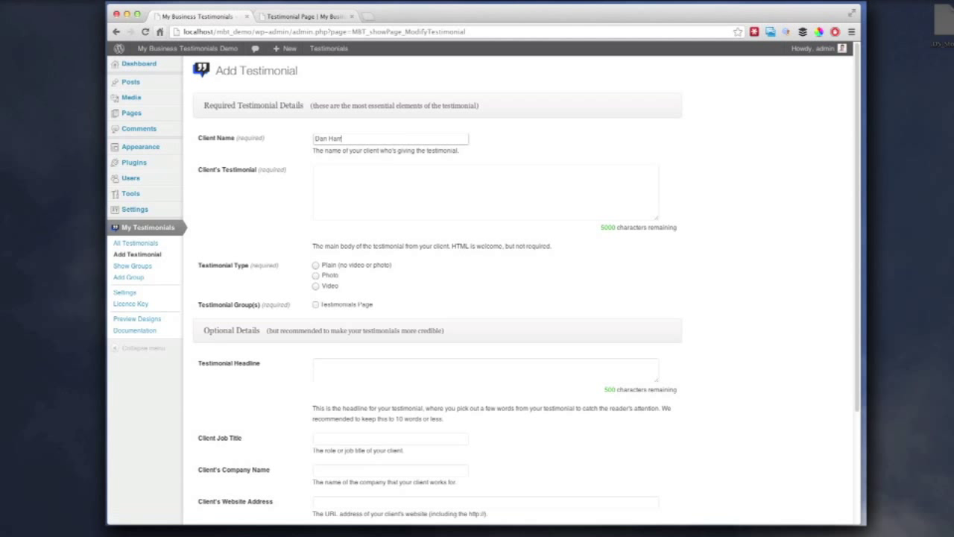
key(Tab)
text(Lorem ipsum dolor sit amet, consectetur adipiscing elit. Quisque a orci sapien. Ut et mauris felis. Vivamus rhoncus feugiat quam id molestie. Nunc non dui eget leo sodales hendrerit. In elementum, sapien ac gravida malesuada, velit enim sagittis nulla, scelerisque commodo urna mauris dignissim diam. Integer ultricies faucibus posuere. Fusce pharetra dignissim diam, nec dictum erat condimentum et.)
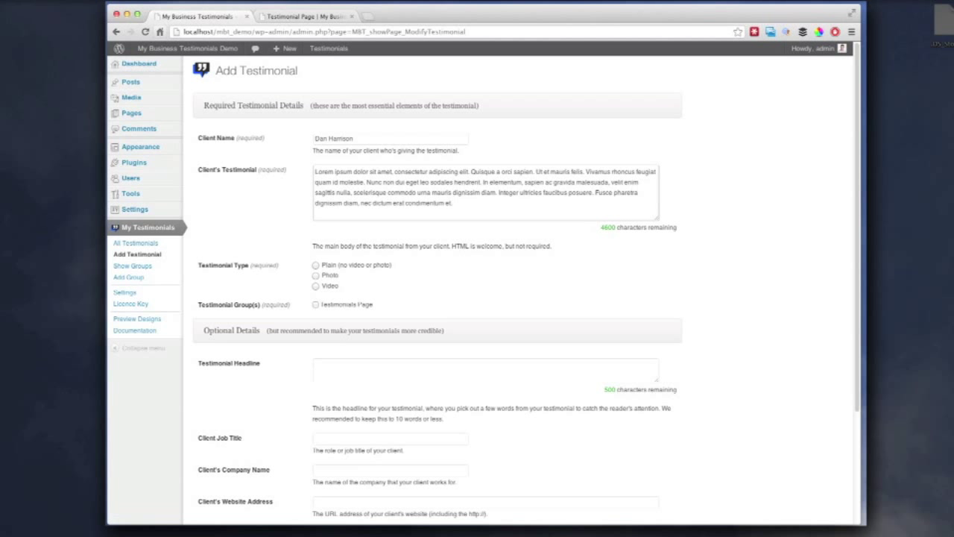
click(316, 287)
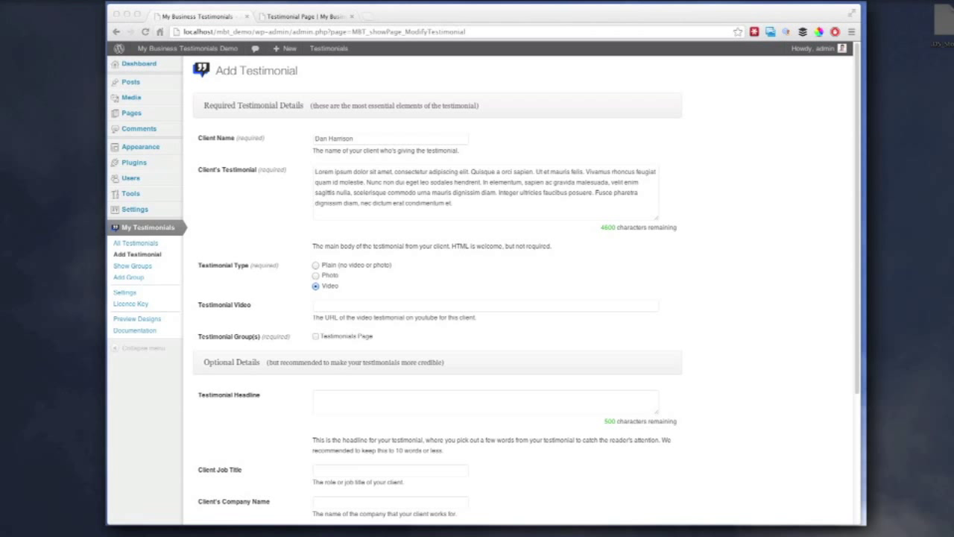
click(461, 307)
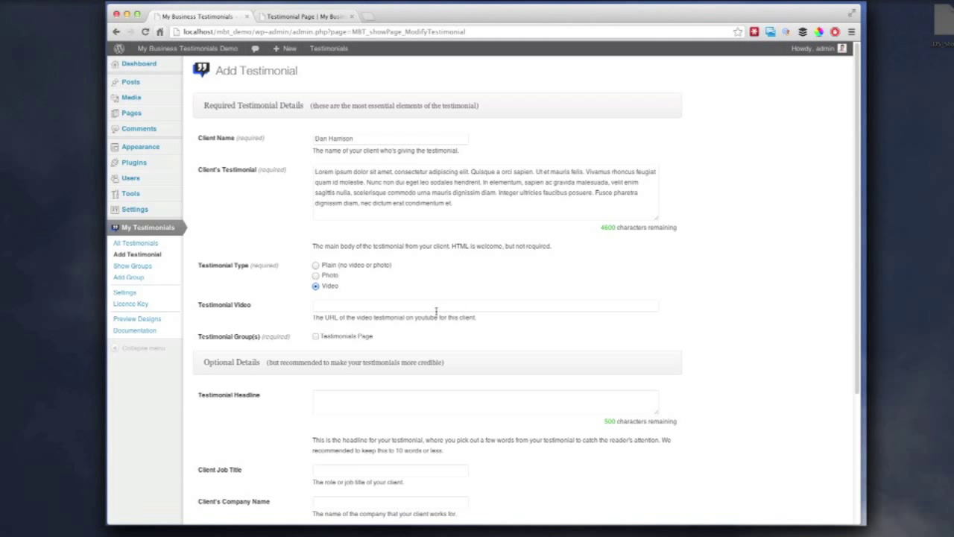
click(436, 307)
text(http://www.youtube.com/watch?v=C4oHVLpMu9Y)
Add it to the Testimonials Page group with headline 'thanks for your hard work'
scroll(477, 304, down, 3)
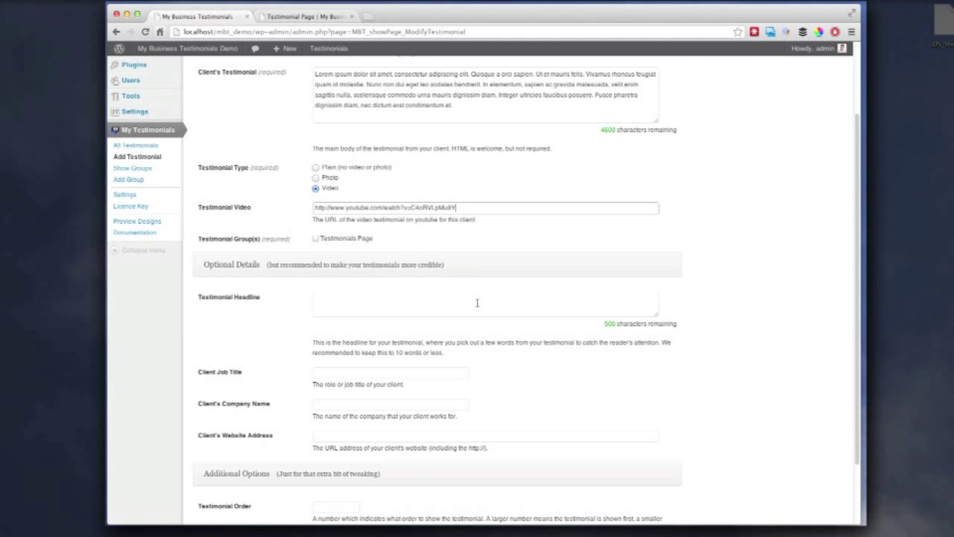
click(317, 239)
click(351, 298)
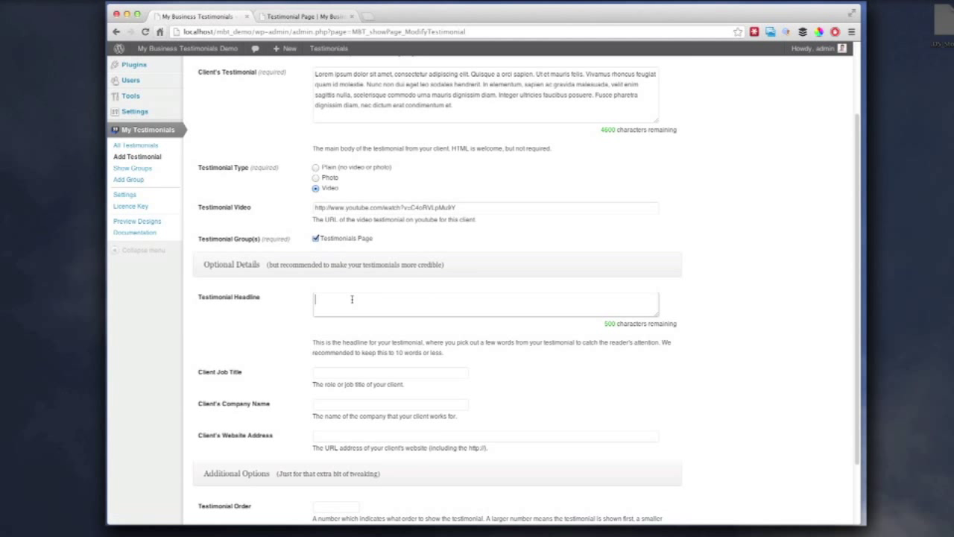
text("thanks for your hard work")
Set job title 'WordPress Developer' and company 'WP Doctors', then save the testimonial
scroll(355, 320, down, 2)
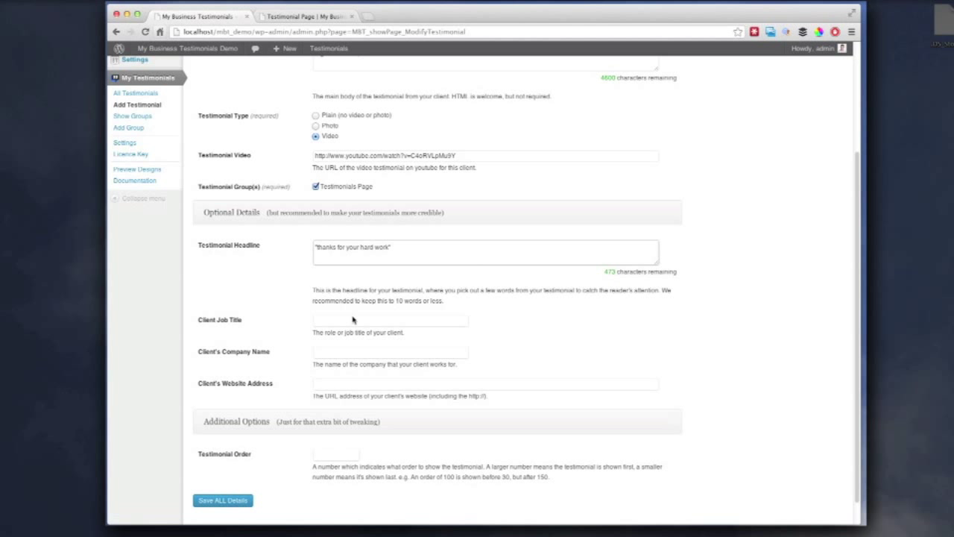
click(357, 322)
text(Wor)
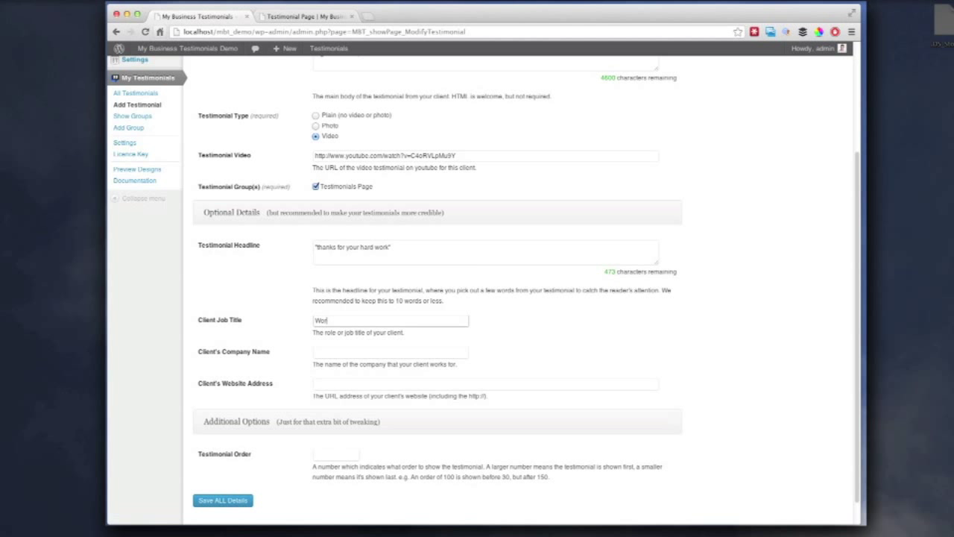
text(dPress Developer)
key(Tab)
text(WP Doctors)
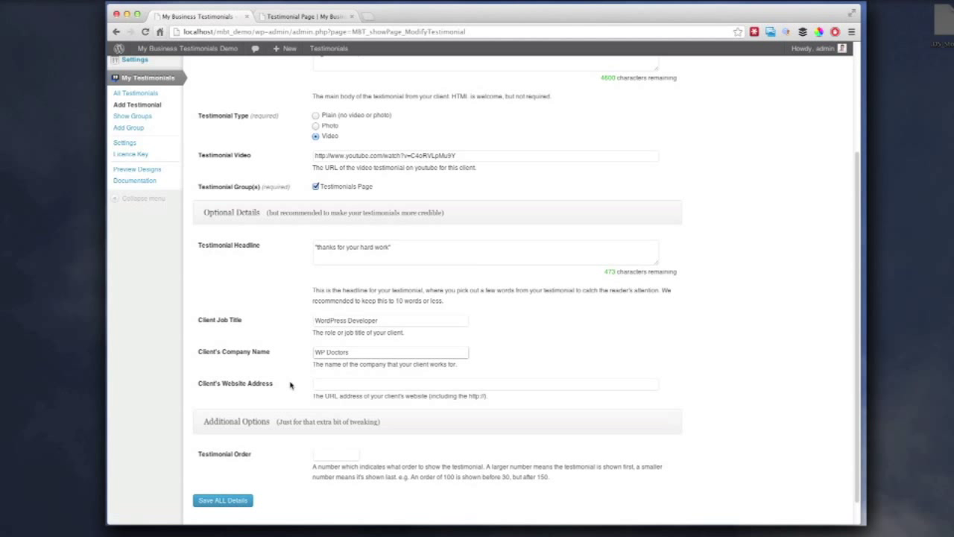
scroll(288, 386, down, 1)
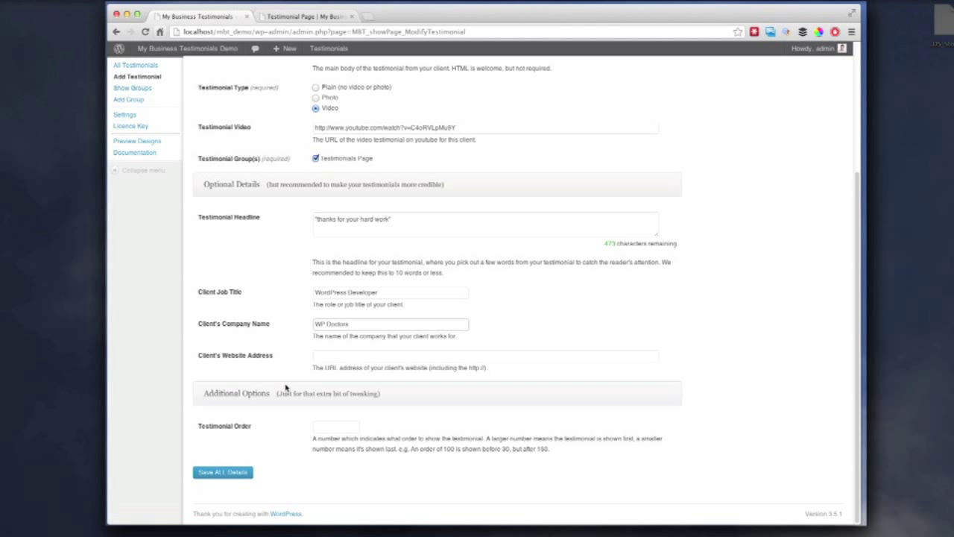
click(221, 471)
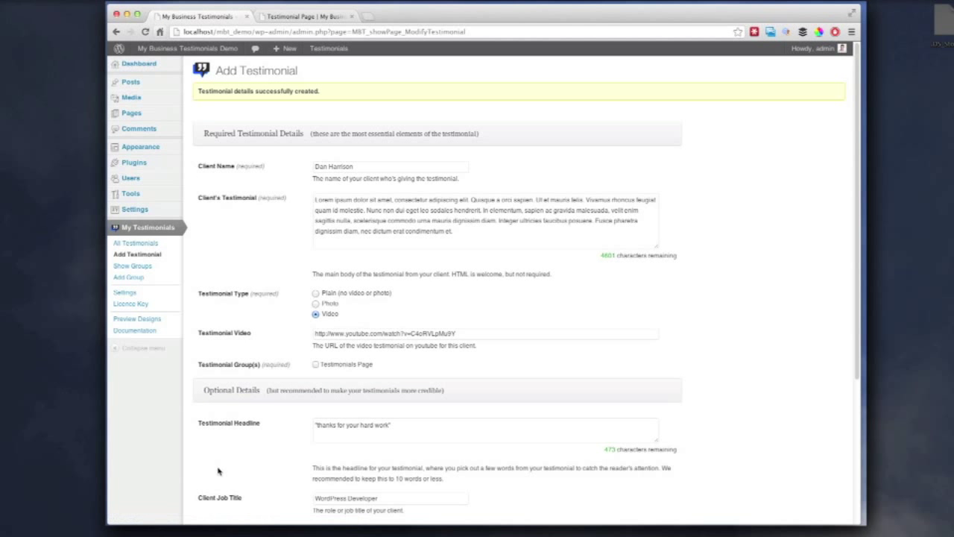
Check that both testimonials are listed, then return to the live Testimonial Page
click(129, 243)
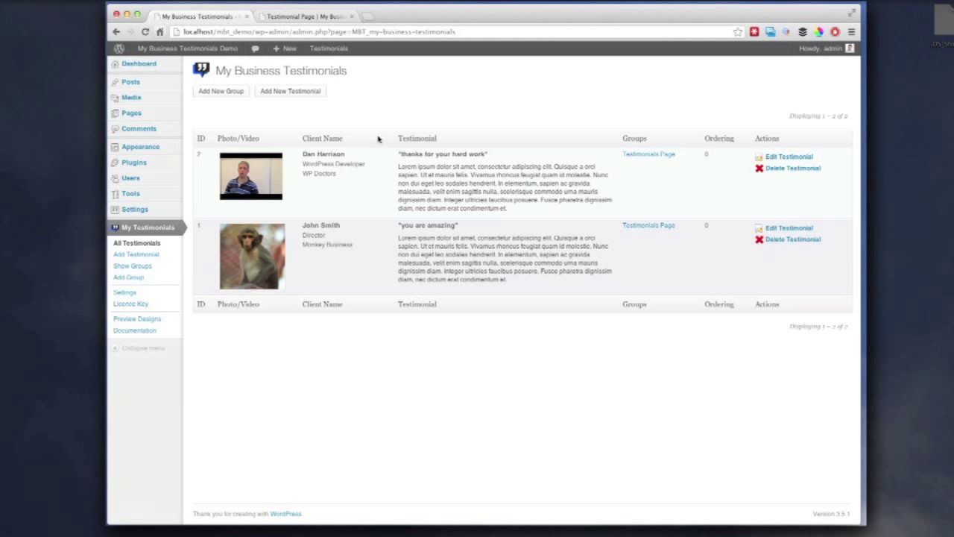
click(299, 16)
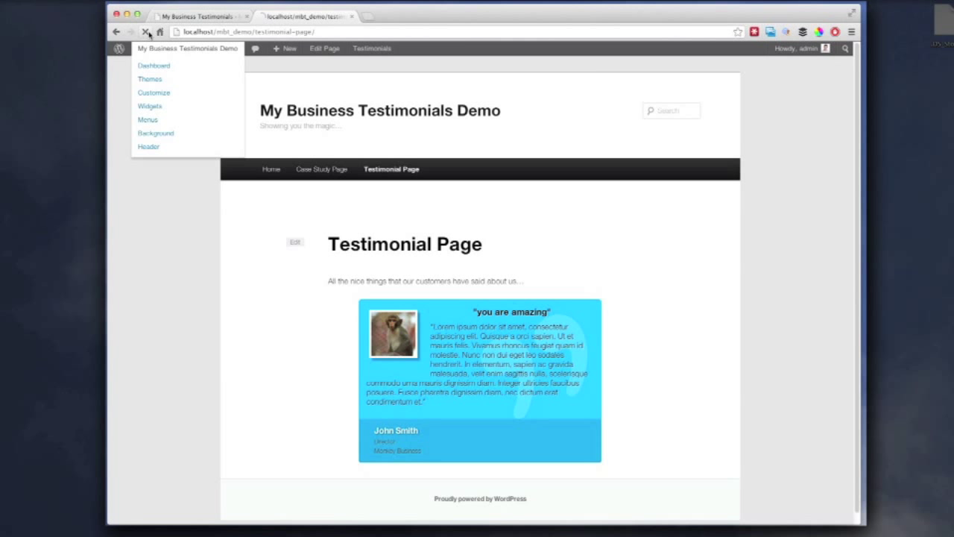
scroll(734, 186, down, 5)
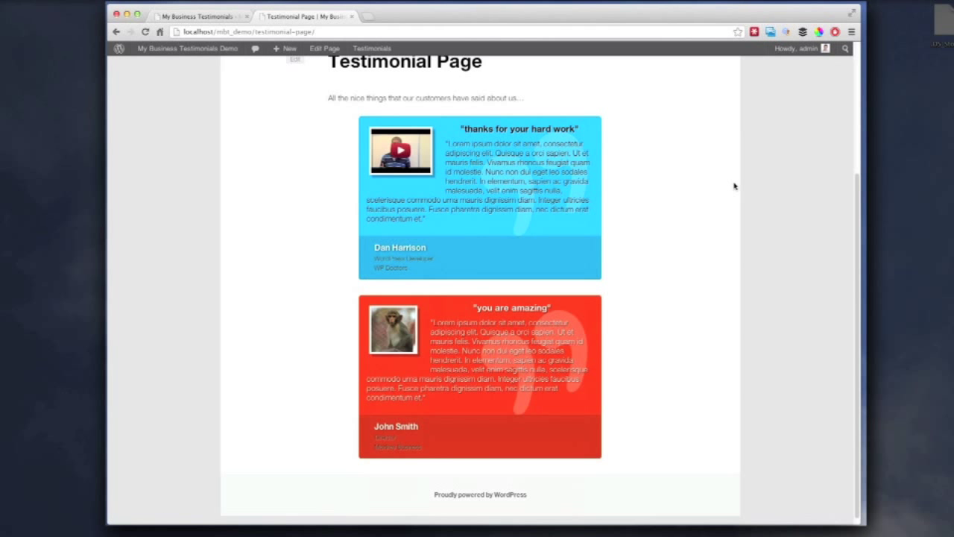